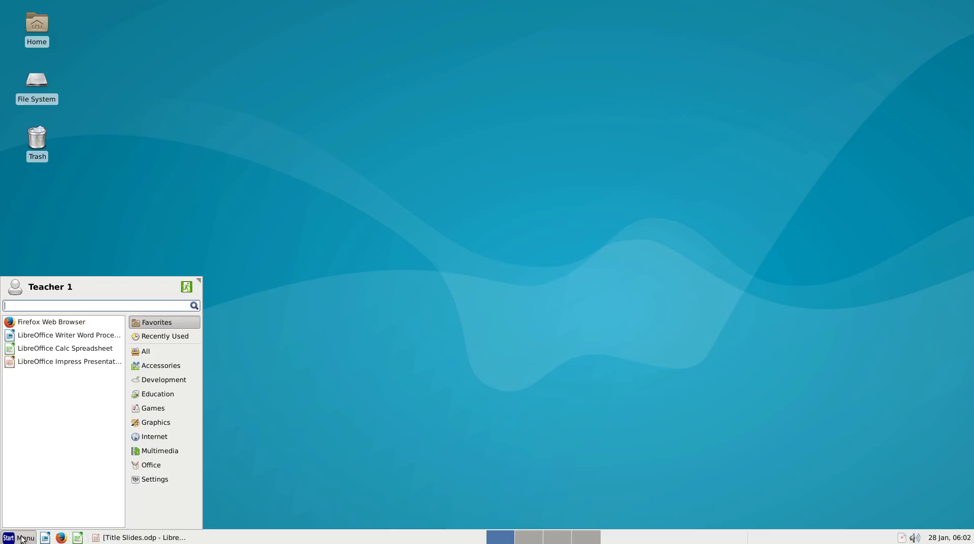
Step: Open Manage Classes from the office applications and start a new class with Teacher 1 as the teacher
mouse_move(155, 468)
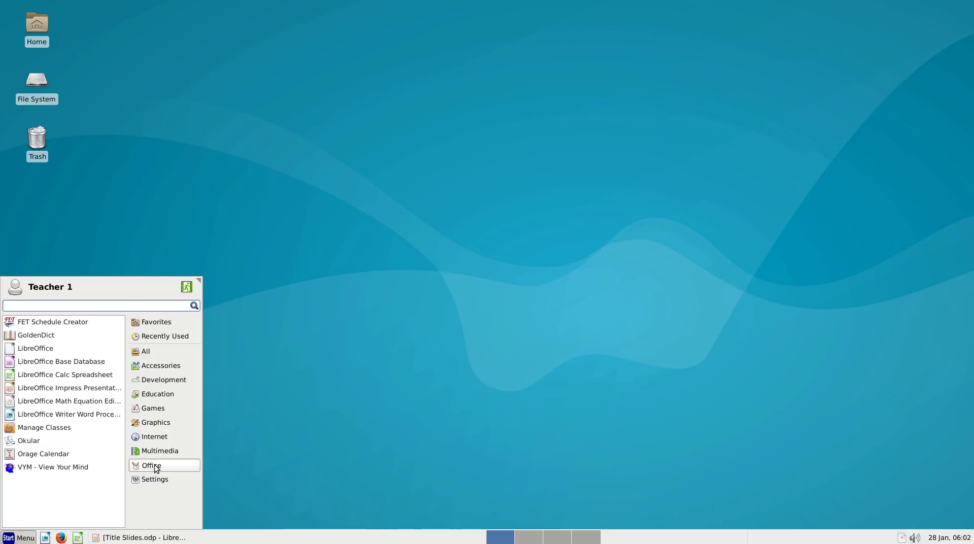
left_click(76, 432)
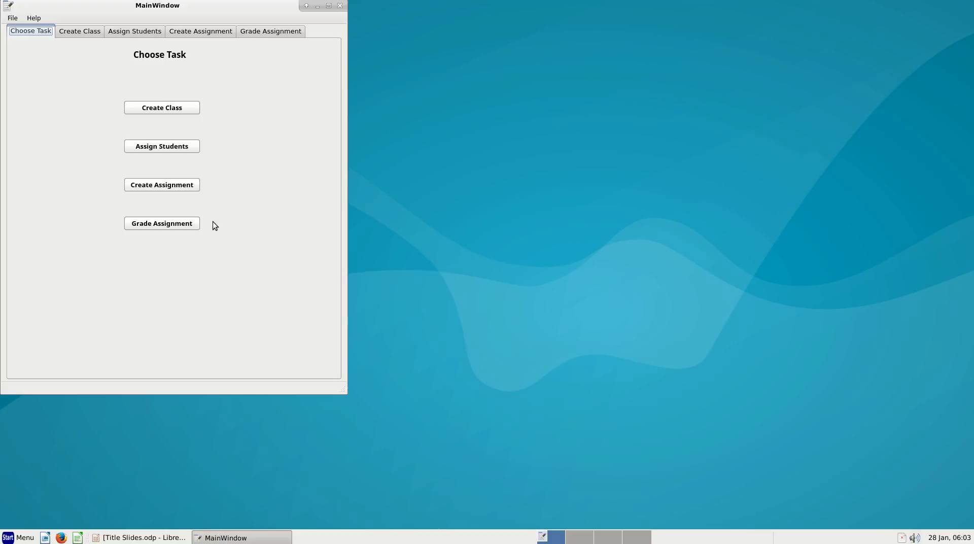
mouse_move(191, 312)
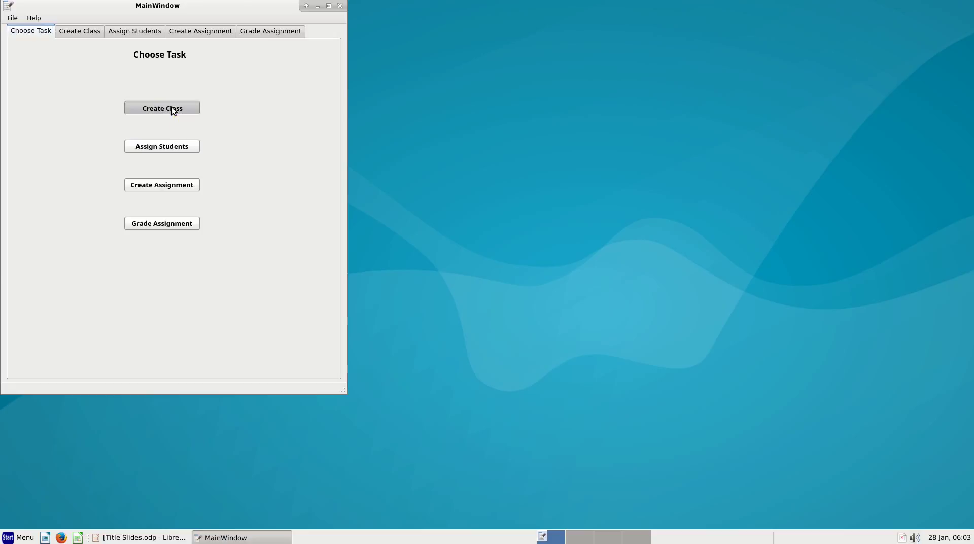
left_click(173, 109)
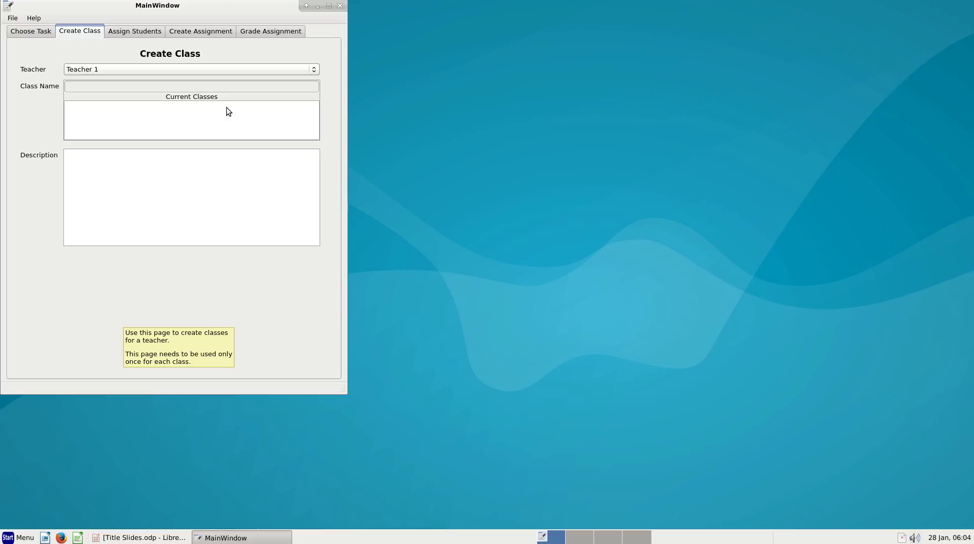
left_click(314, 69)
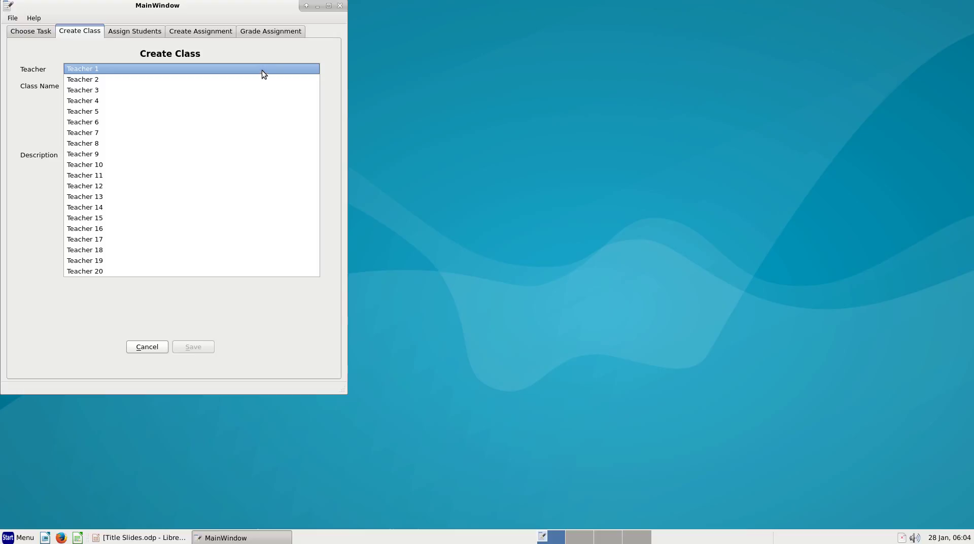
left_click(261, 70)
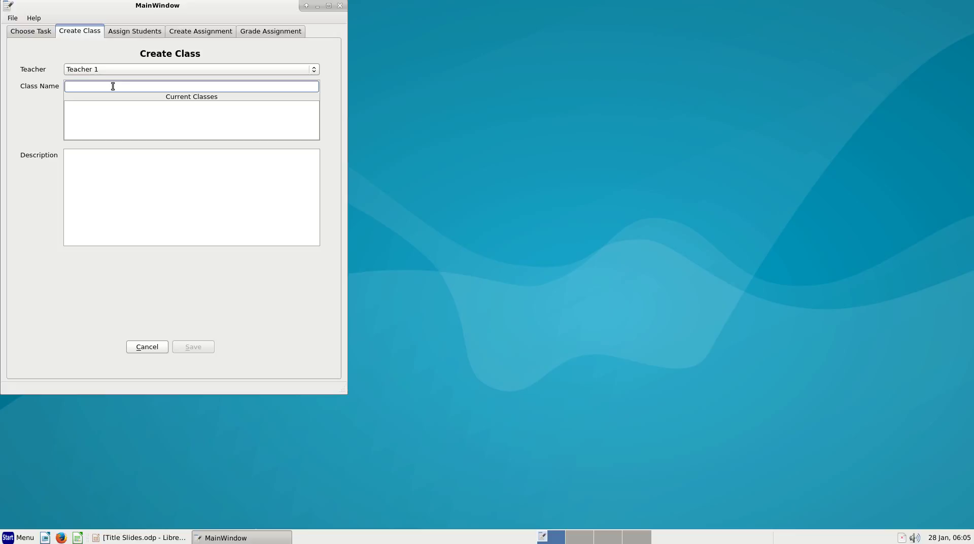
Step: Name the new class "Math 7 Blue"
type("Math7")
type(" Vlue")
key("BackSpace")
key("BackSpace")
key("BackSpace")
key("BackSpace")
type("Blue")
left_click(84, 86)
key("Tab")
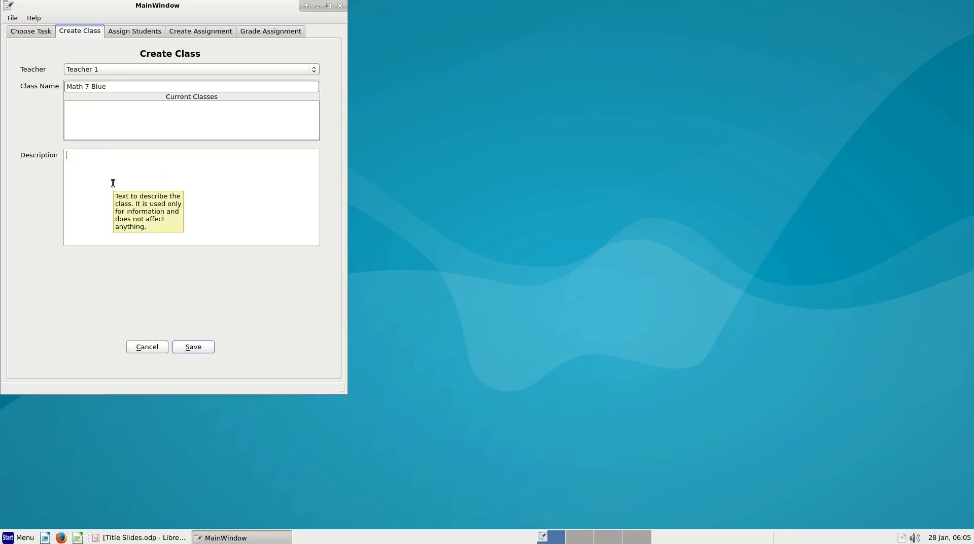
Step: Describe the class as "Grade 7 Section Blue Math" and save it
type("Grade 7 Secit")
key("BackSpace")
key("BackSpace")
type("tion")
key("BackSpace")
type("Blue")
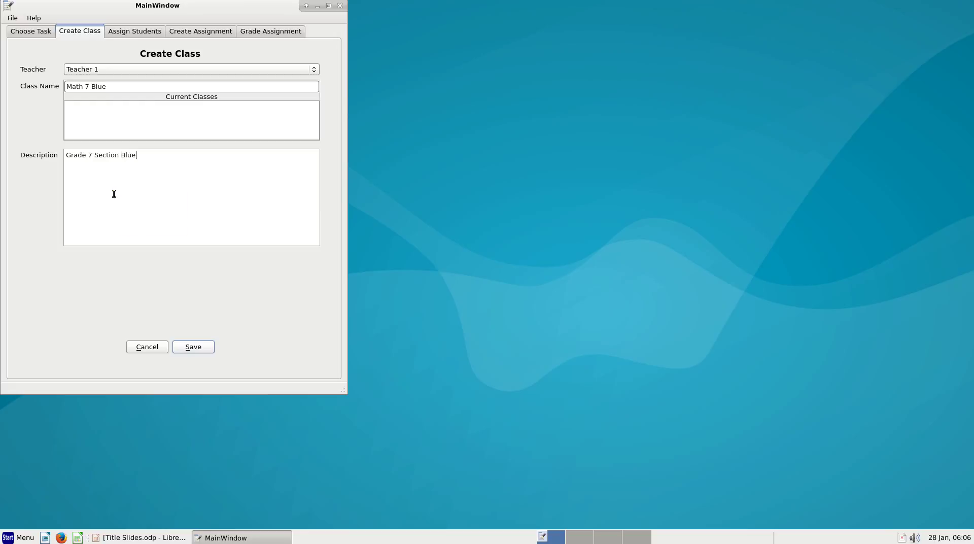
type(" Math")
left_click(199, 346)
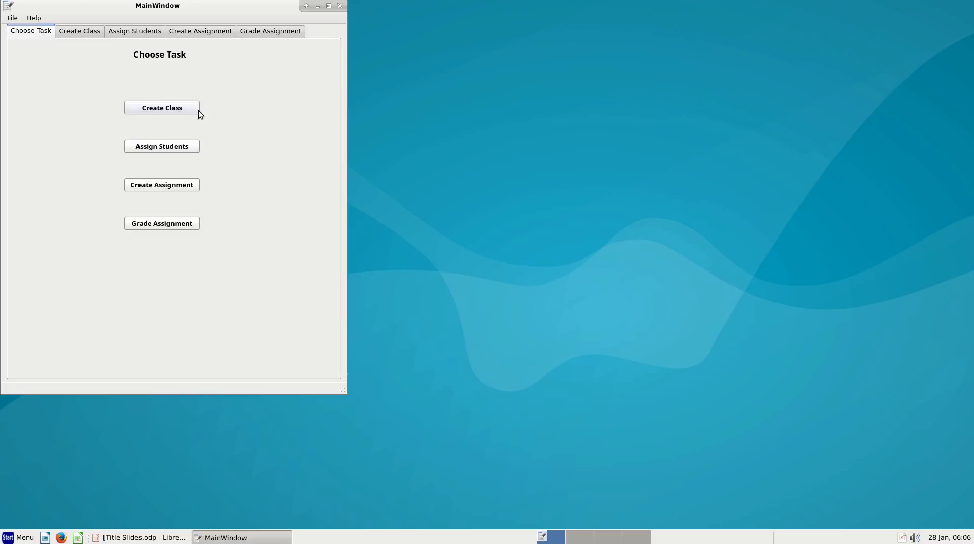
Step: Start another class for Teacher 1 and name it "Math 7 Pink"
left_click(78, 32)
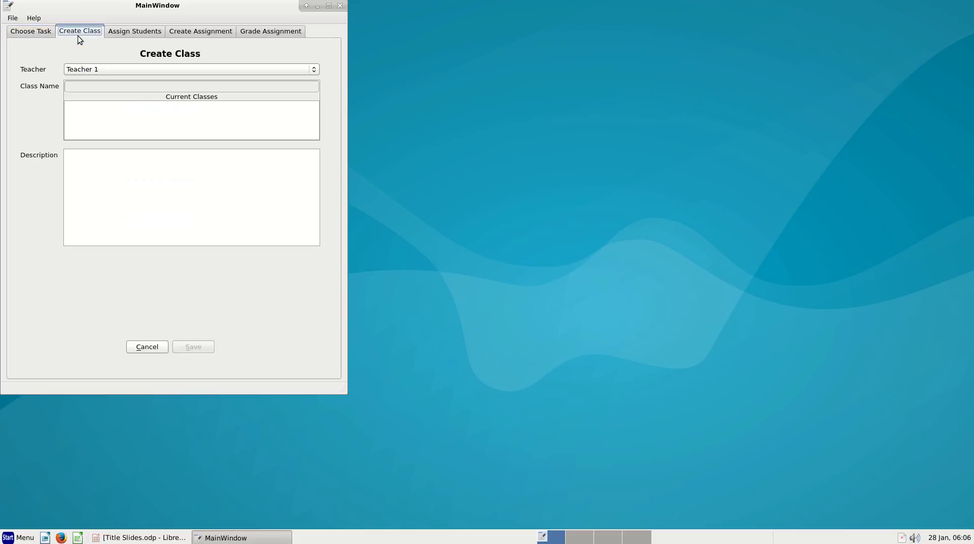
left_click(108, 68)
left_click(106, 69)
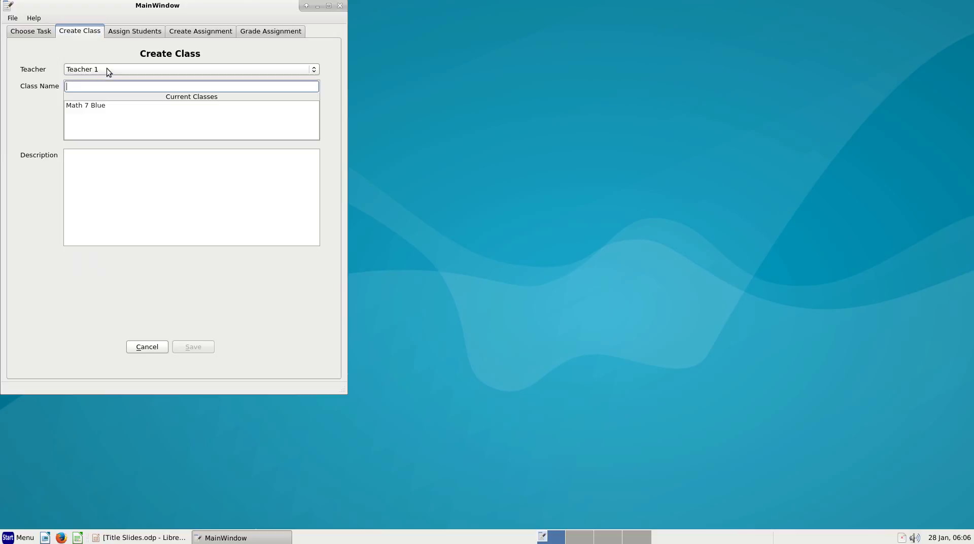
left_click(105, 86)
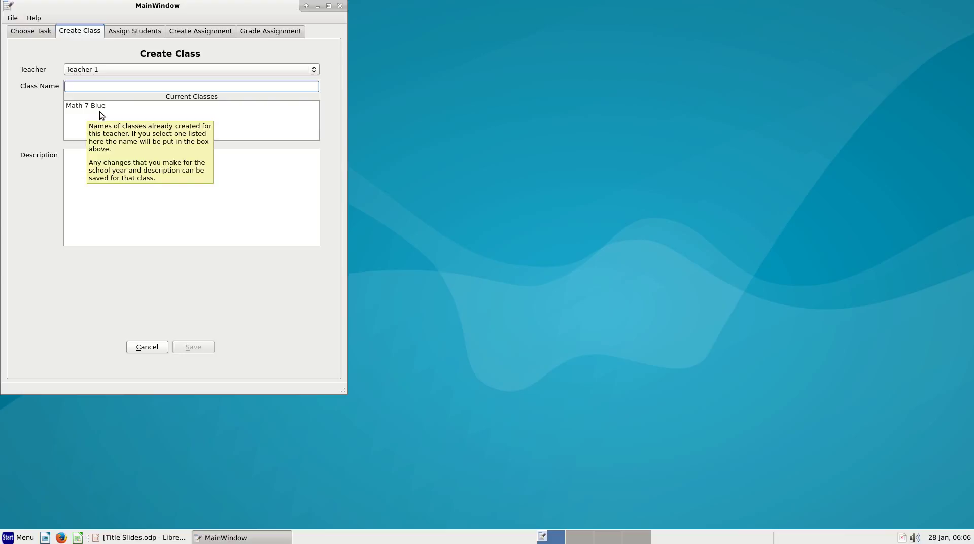
left_click(88, 89)
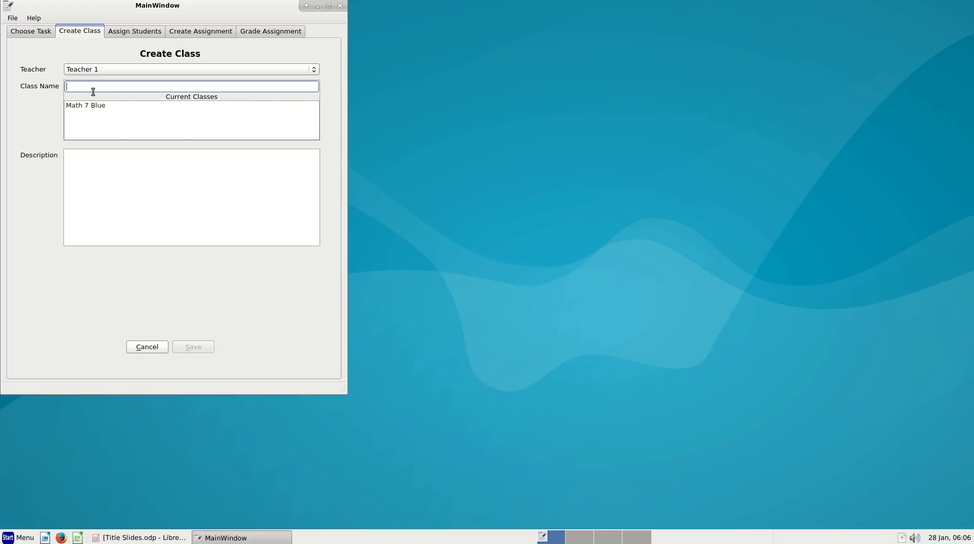
type("Math ")
type("7")
type(" Bink")
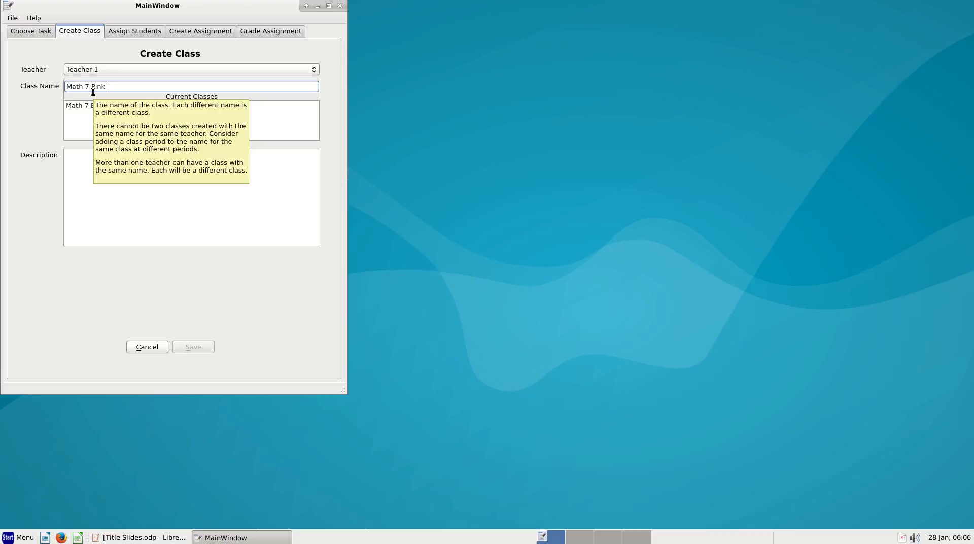
key("Tab")
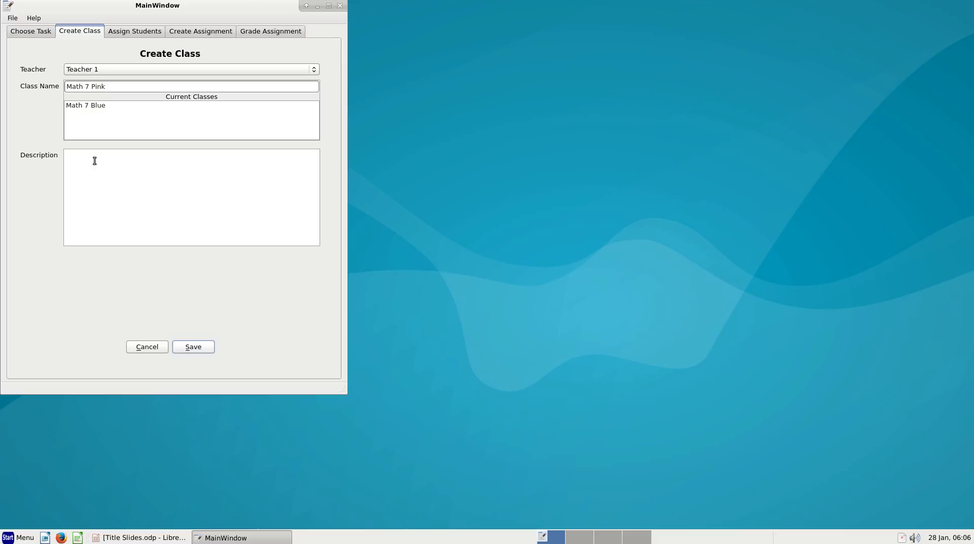
Step: Describe the Math 7 Pink class as "Math Grade 7 Pink" and save it
type("Math")
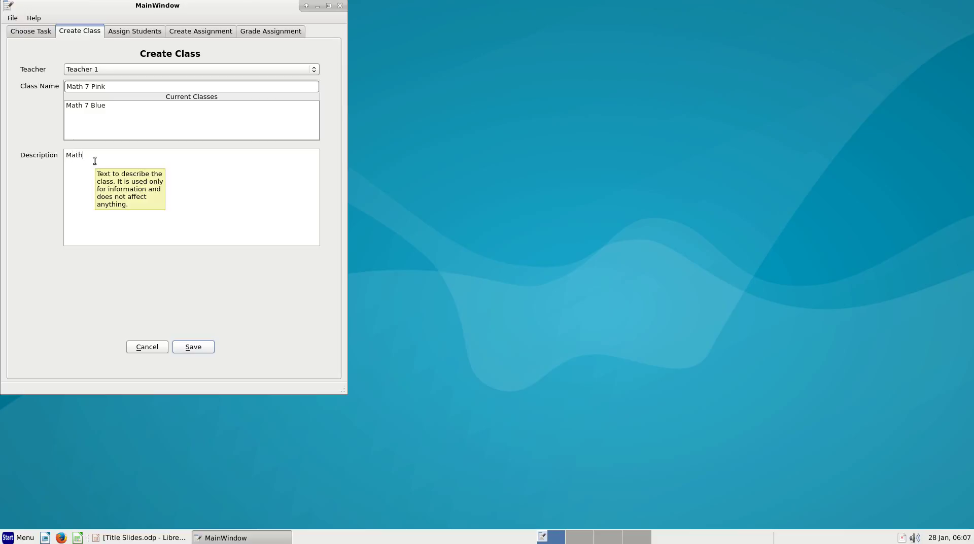
type(" Grade 7 Pink")
left_click(199, 348)
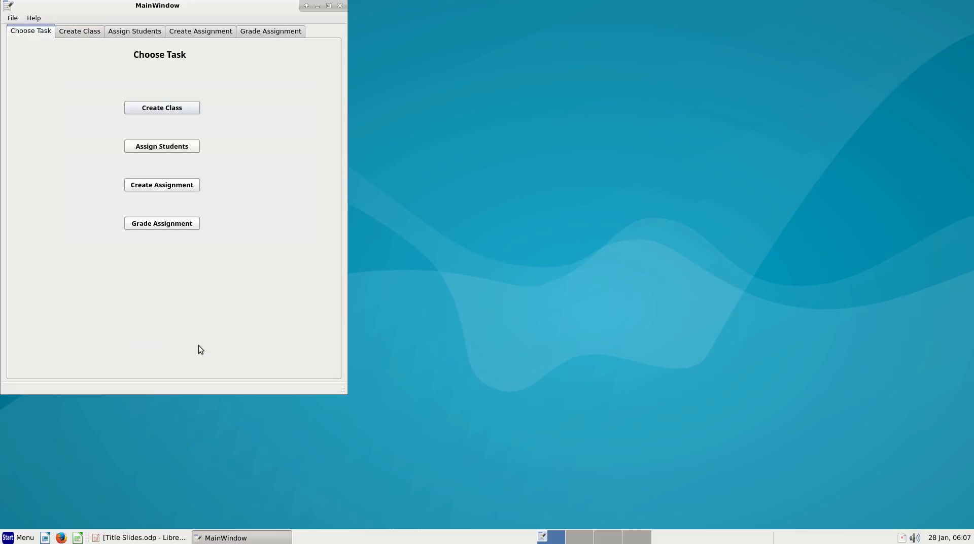
Step: Create and save a class named "Math 7 White" for Teacher 1, leaving its description empty
left_click(160, 106)
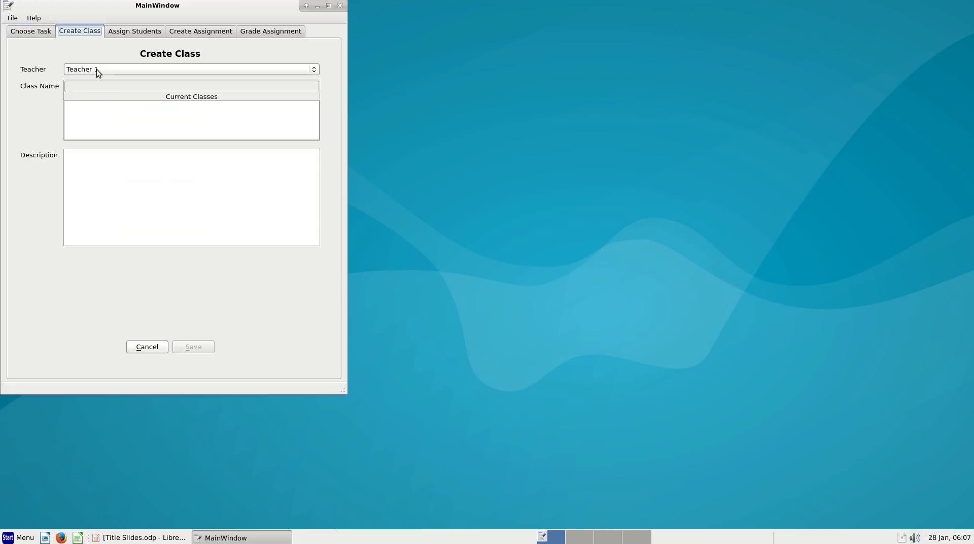
left_click(96, 70)
left_click(95, 69)
left_click(92, 87)
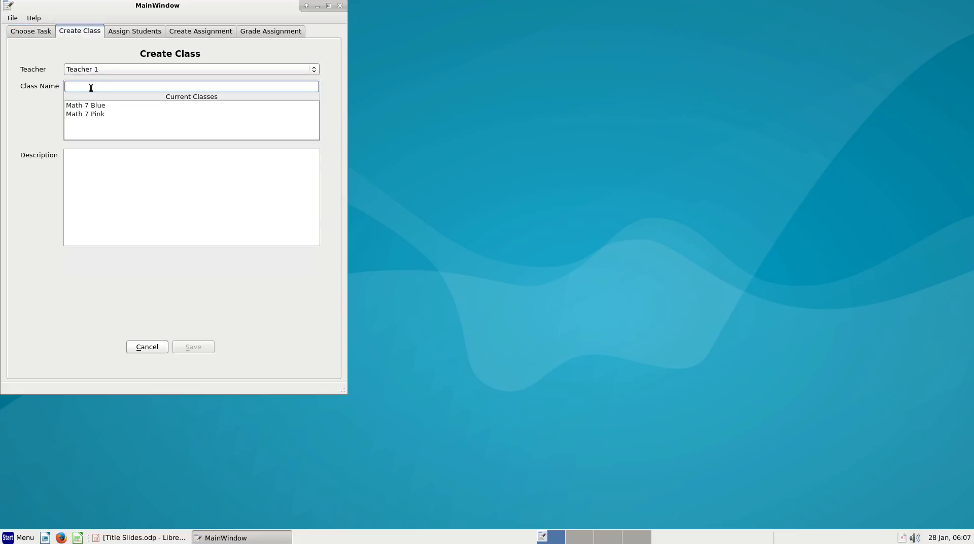
type("Math 7 White")
key("Tab")
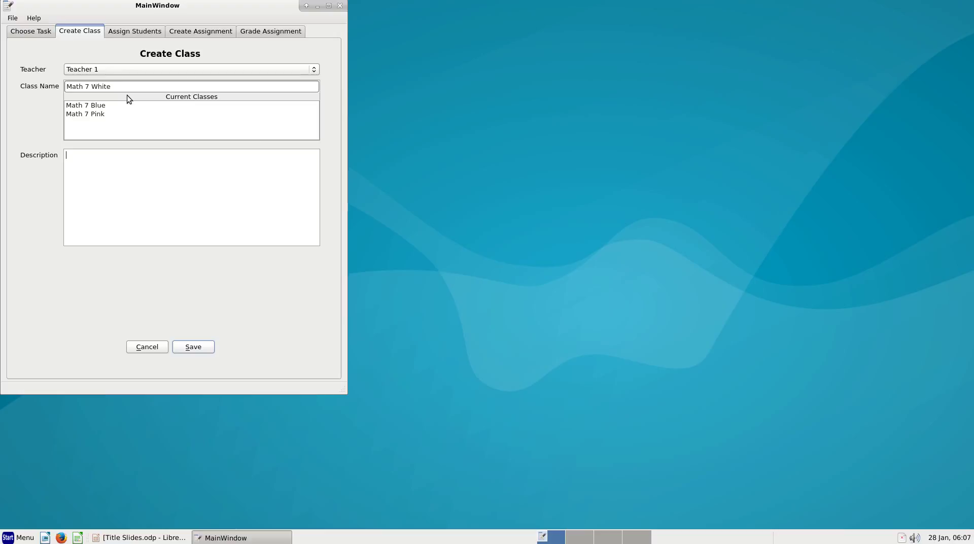
left_click(198, 347)
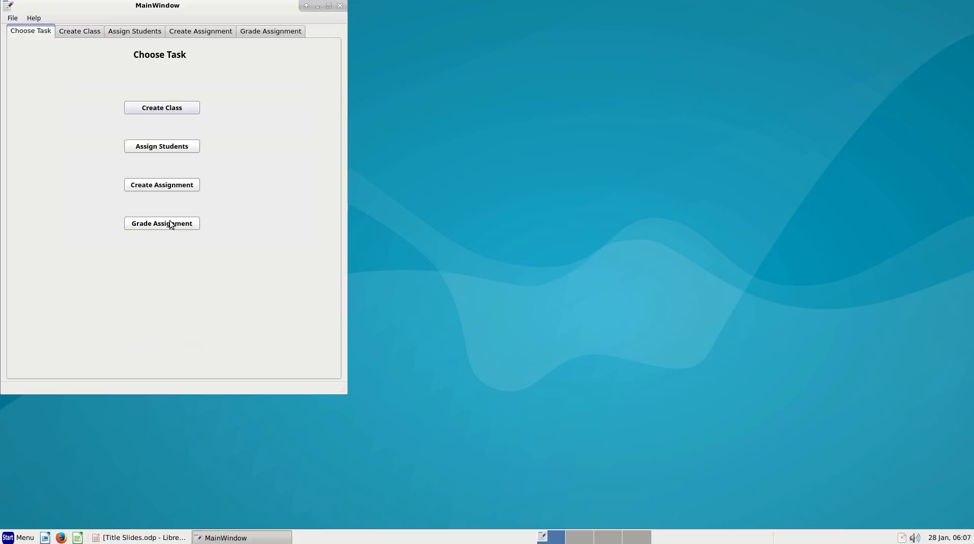
Step: Create and save a class named "Math 9 Yellow" for Teacher 1 without a description
left_click(147, 113)
left_click(92, 72)
left_click(93, 78)
left_click(92, 89)
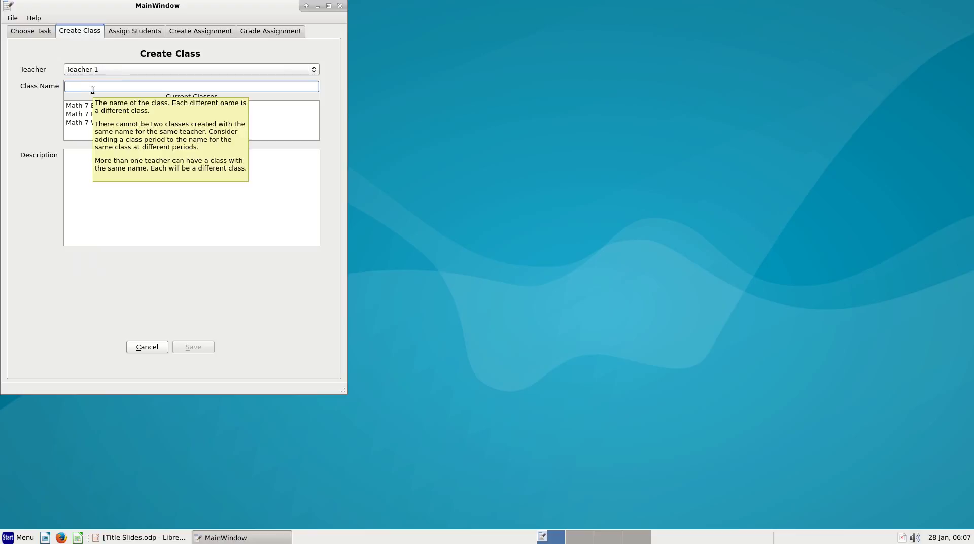
type("Math 9 Yellow")
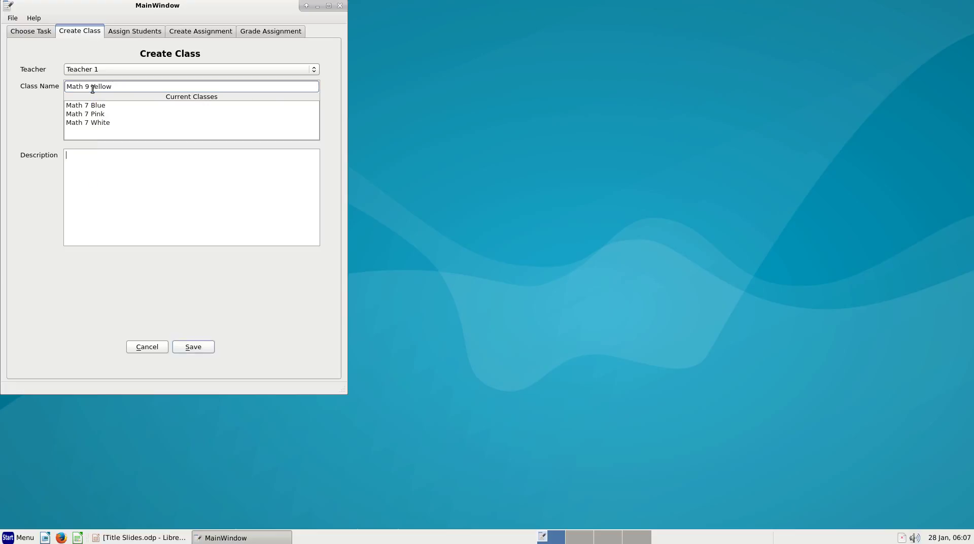
left_click(200, 349)
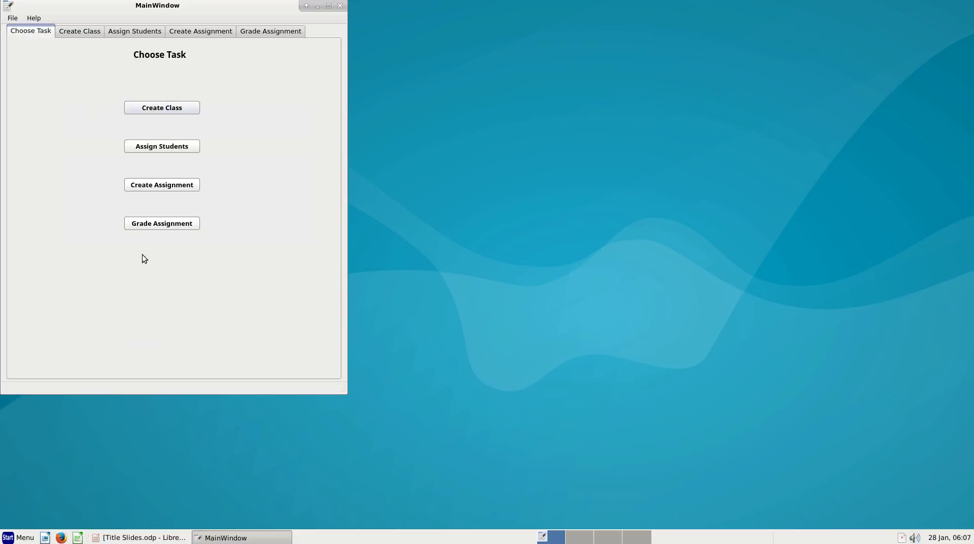
Step: Start another class for Teacher 1 and name it "ICF Grade 7"
left_click(151, 110)
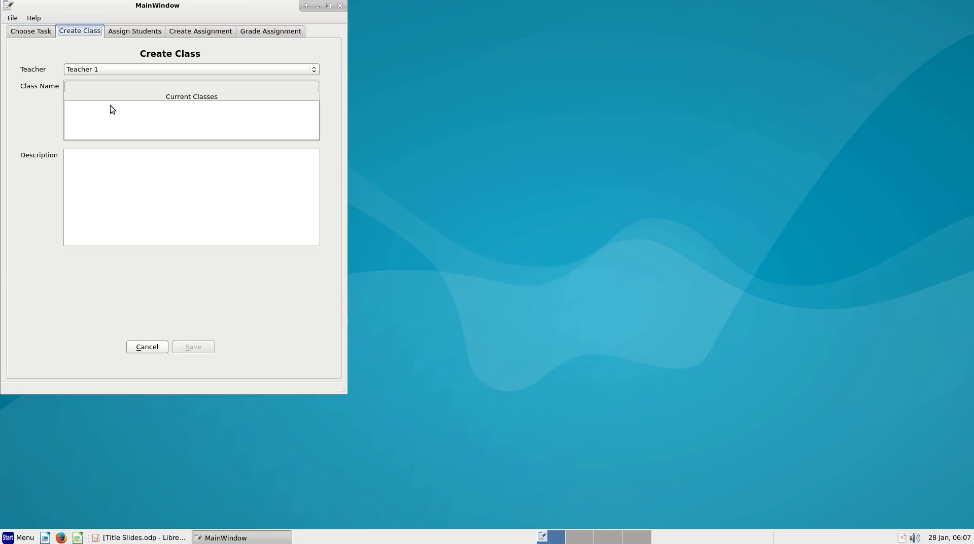
left_click(96, 69)
left_click(92, 72)
left_click(89, 87)
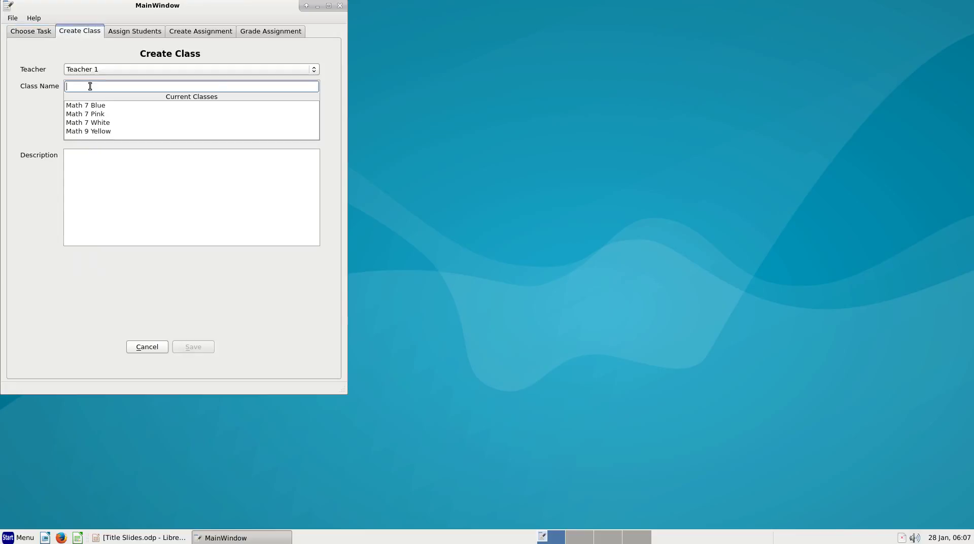
type("ICF Grade 7")
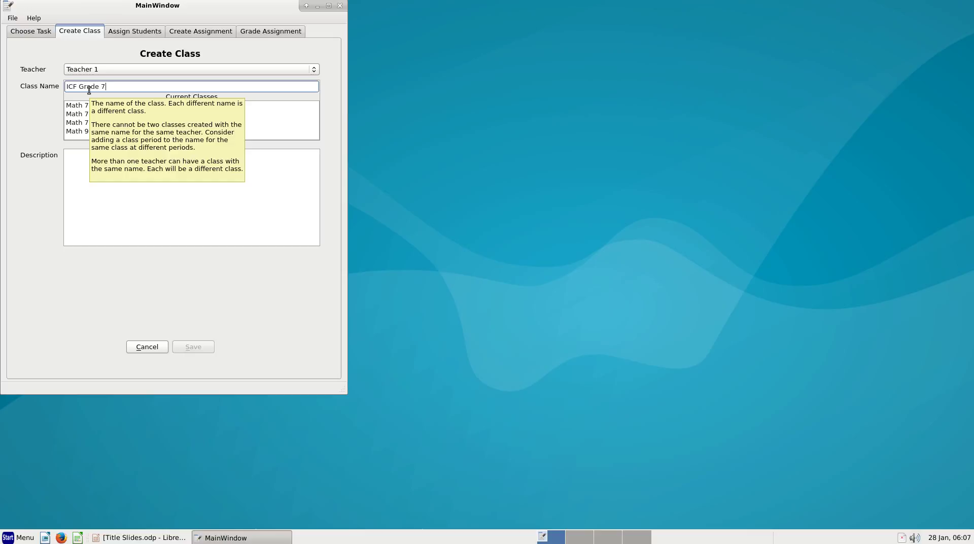
key("Tab")
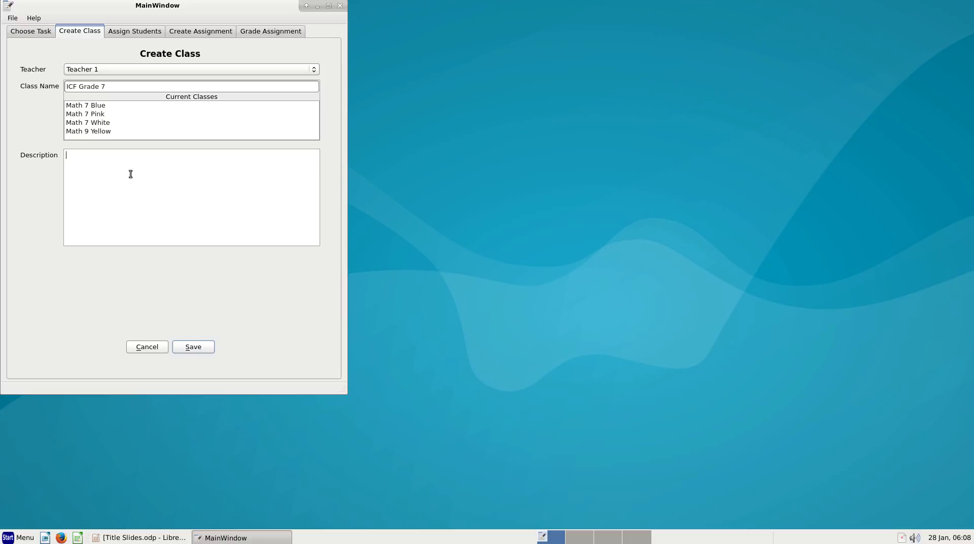
Step: Describe the ICF class as "Grade 7 ICF with students from Blue and Pink" and save it
mouse_move(131, 174)
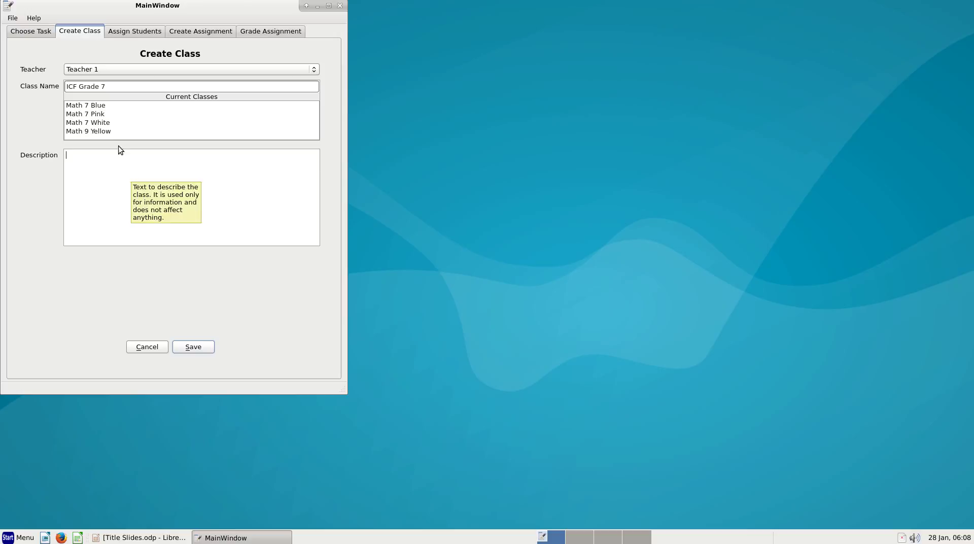
mouse_move(106, 112)
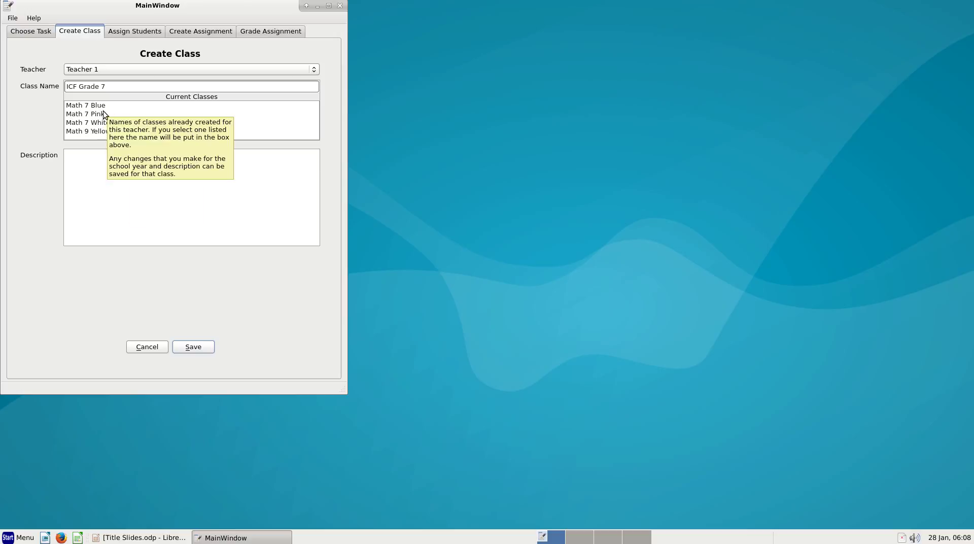
mouse_move(108, 147)
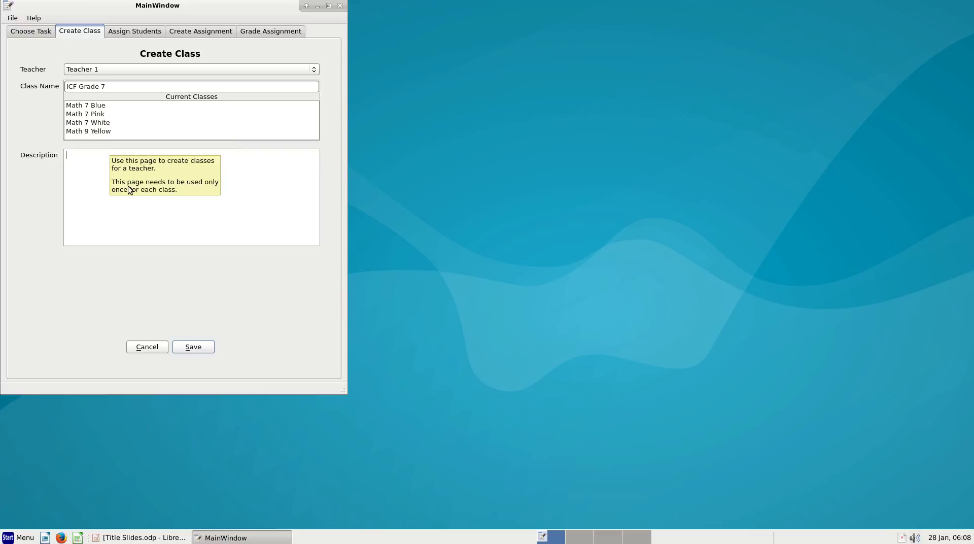
mouse_move(135, 191)
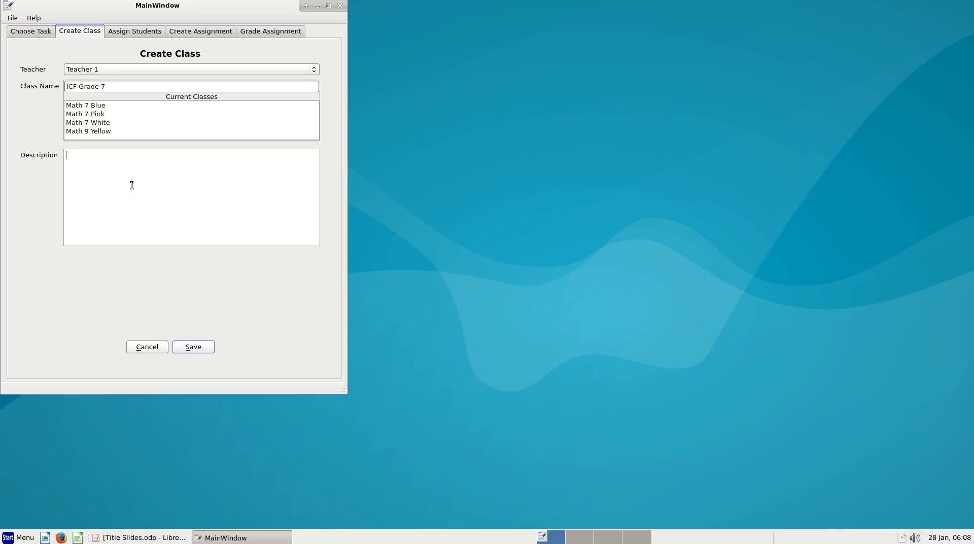
type("Grade 7 ICF with students from Bl")
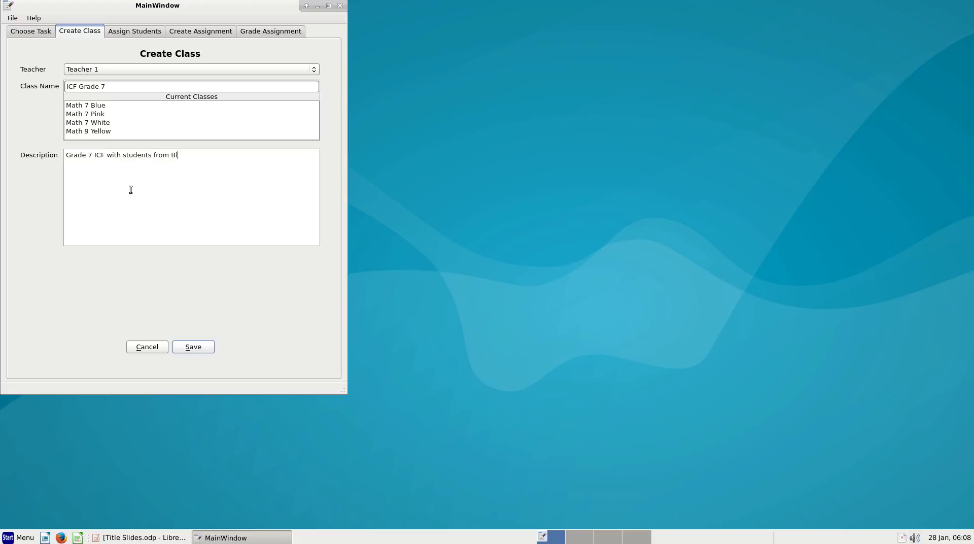
type("ue and Pink")
left_click(196, 347)
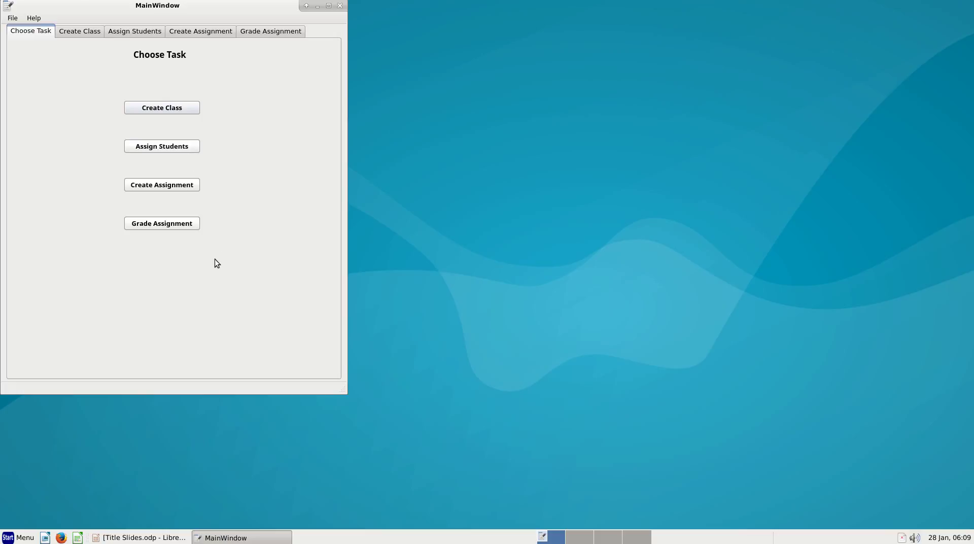
right_click(903, 536)
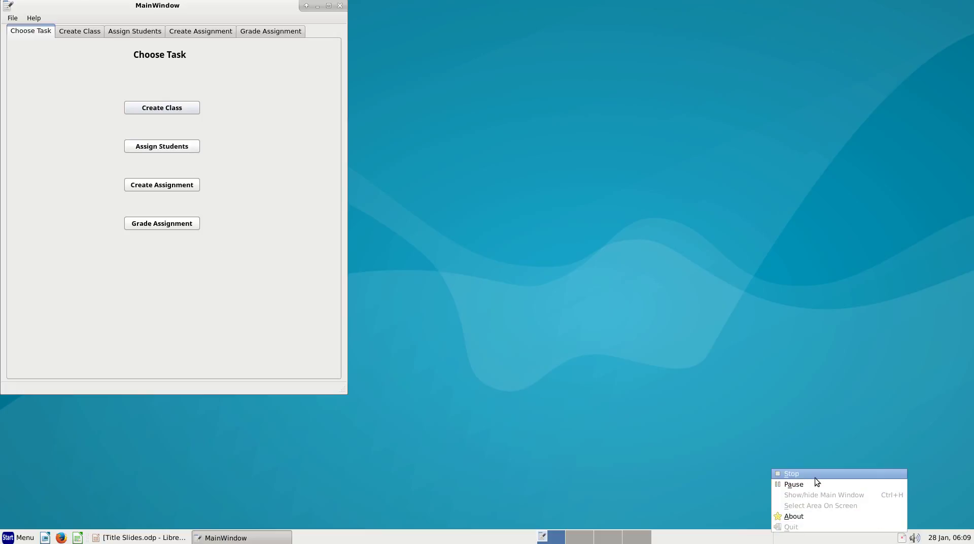